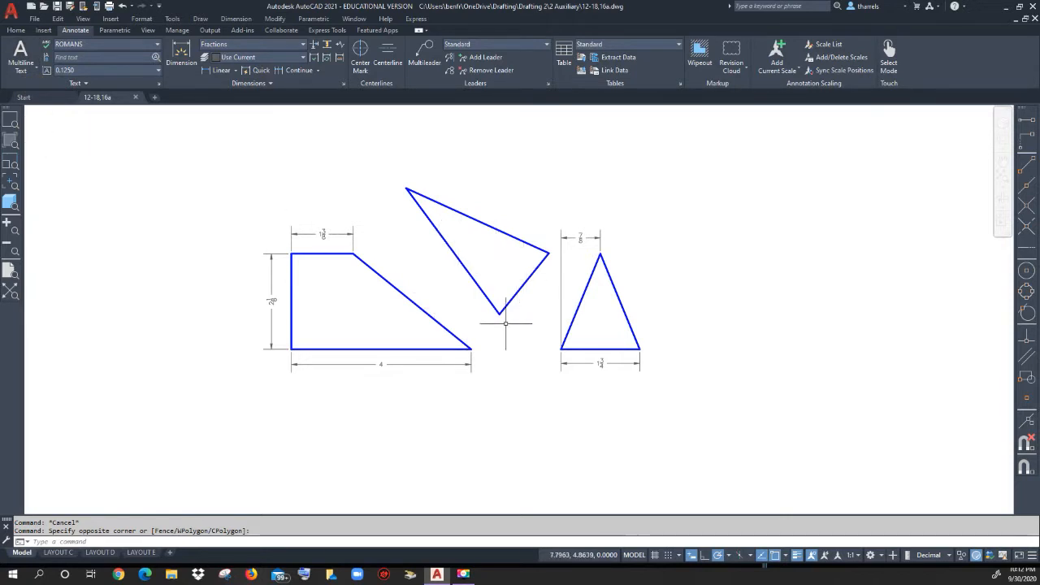
# Step: Erase the triangular auxiliary view and the triangular side view together with its dimensions
pyautogui.click(668, 368)
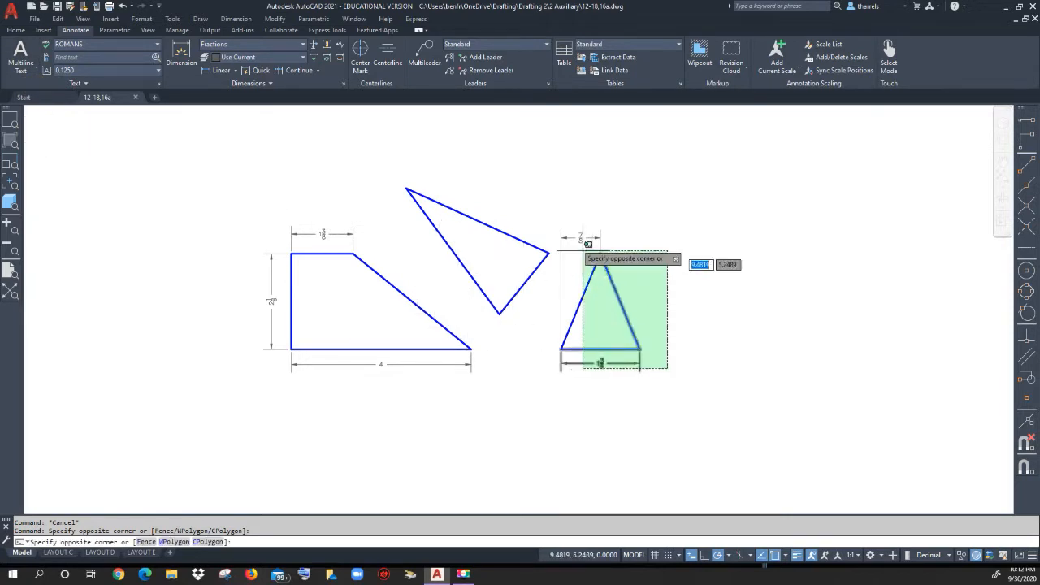
pyautogui.click(500, 182)
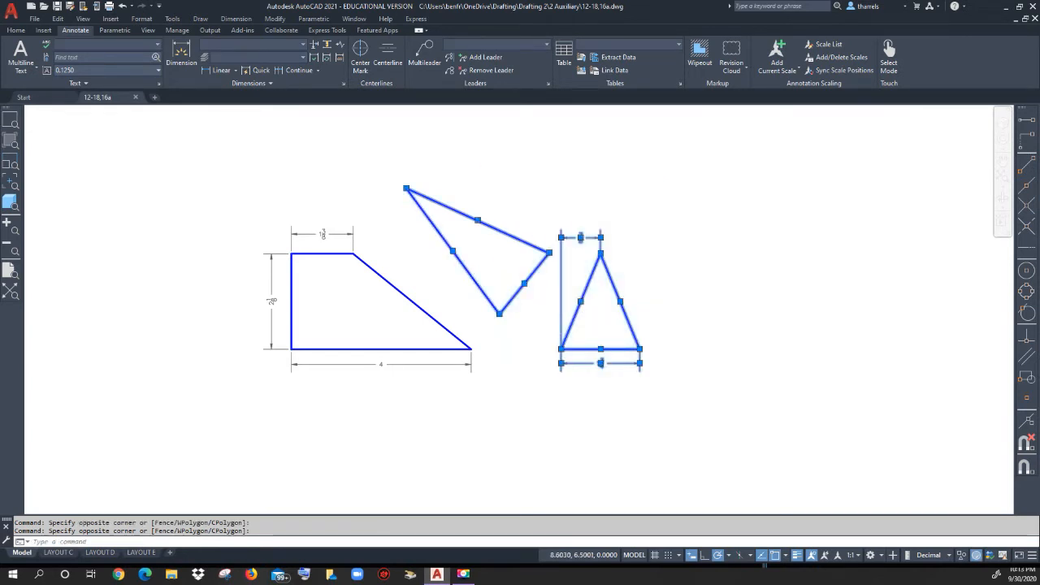
pyautogui.press('Delete')
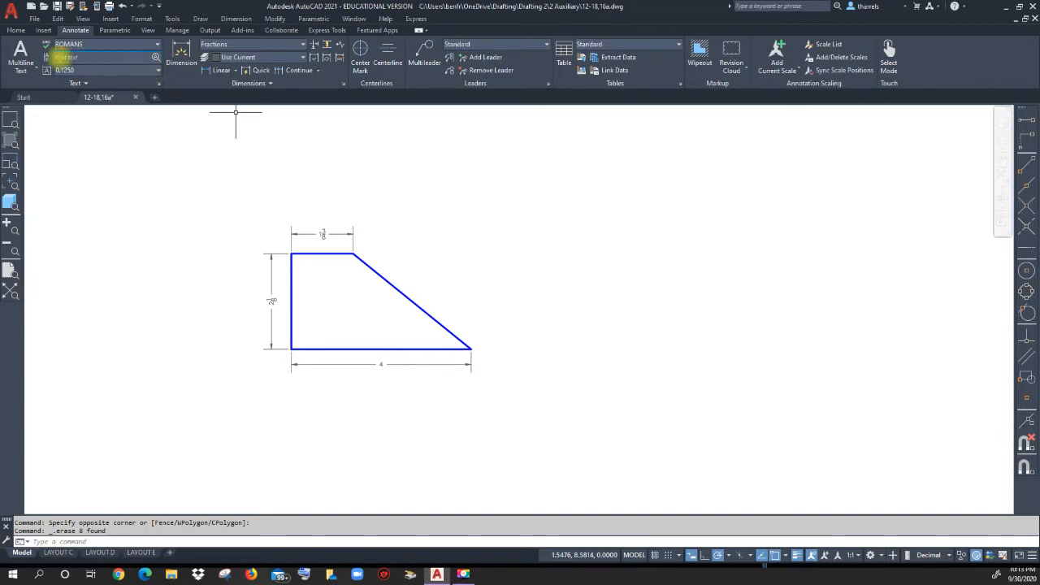
# Step: Offset the front view's bottom edge upward by 1 unit
pyautogui.click(16, 30)
pyautogui.click(247, 58)
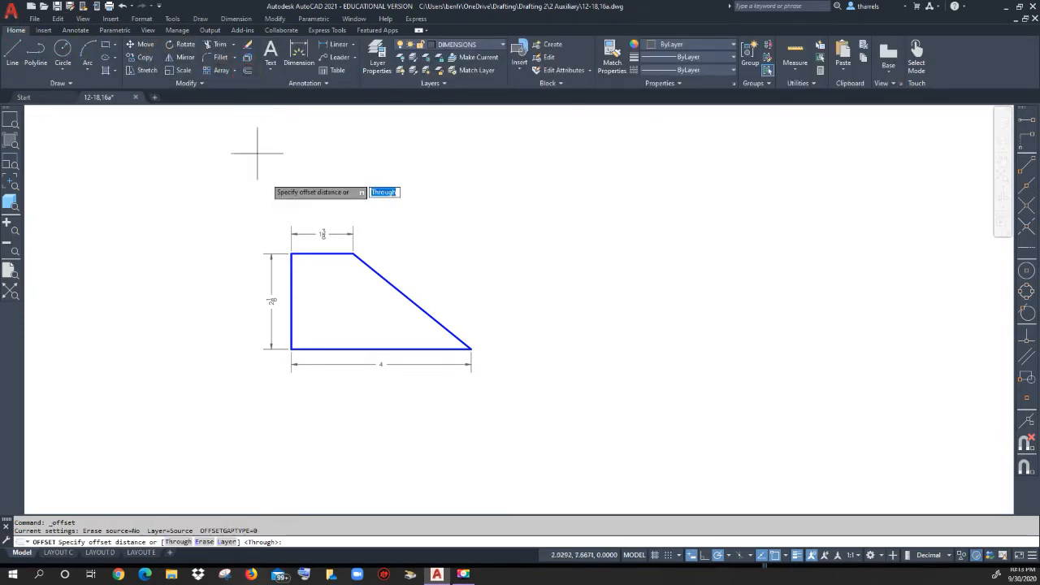
pyautogui.write('1')
pyautogui.press('Return')
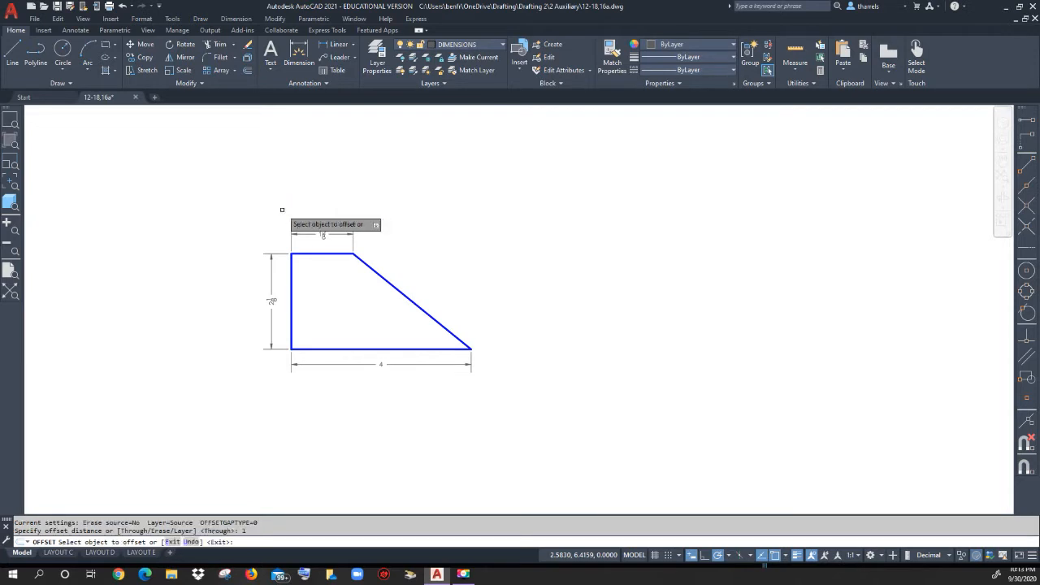
pyautogui.click(343, 348)
pyautogui.click(344, 328)
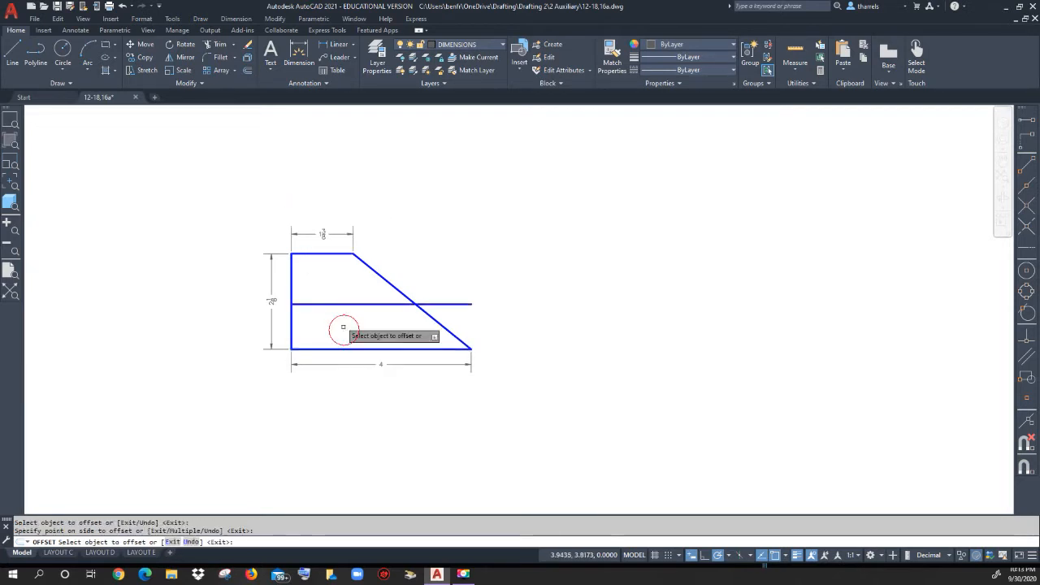
# Step: Trim the part of the offset line that extends beyond the front view's slanted edge
pyautogui.click(216, 44)
pyautogui.click(461, 304)
pyautogui.rightClick(469, 242)
pyautogui.click(494, 245)
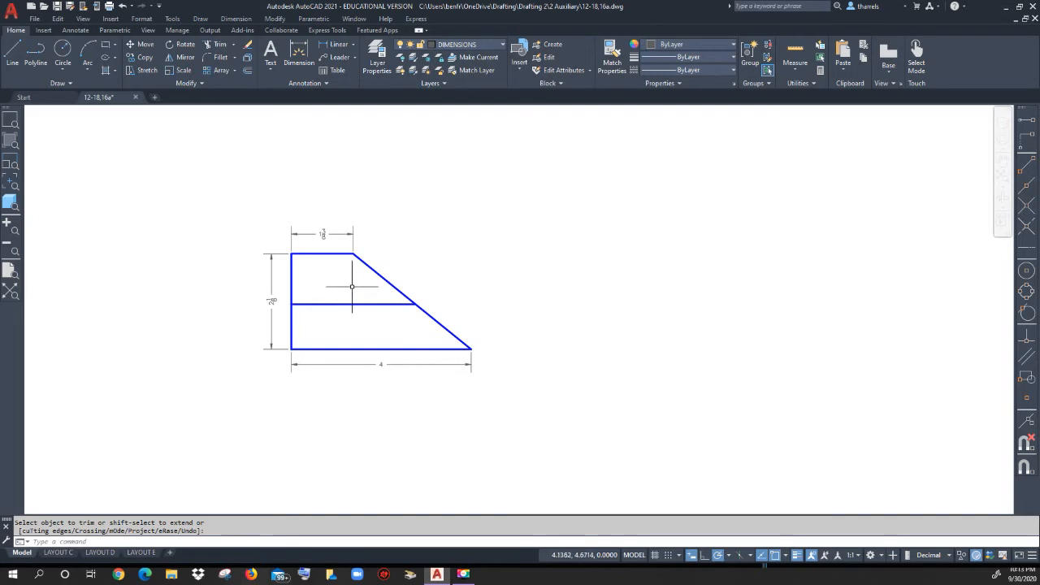
# Step: Draw a 2-unit horizontal base line for the side view, starting 2 units right of the front view's lower-right corner
pyautogui.click(12, 54)
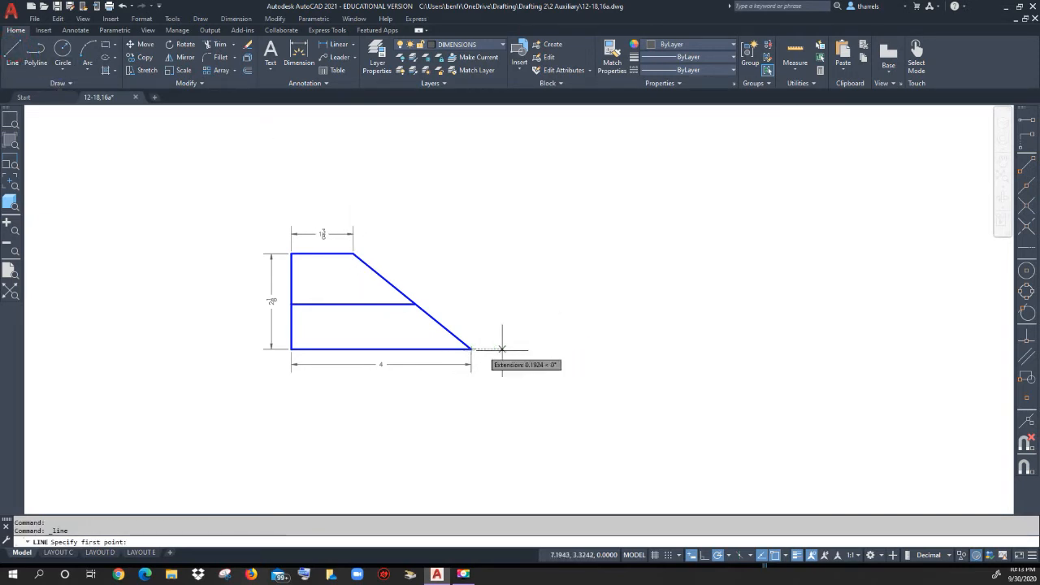
pyautogui.write('2')
pyautogui.press('Return')
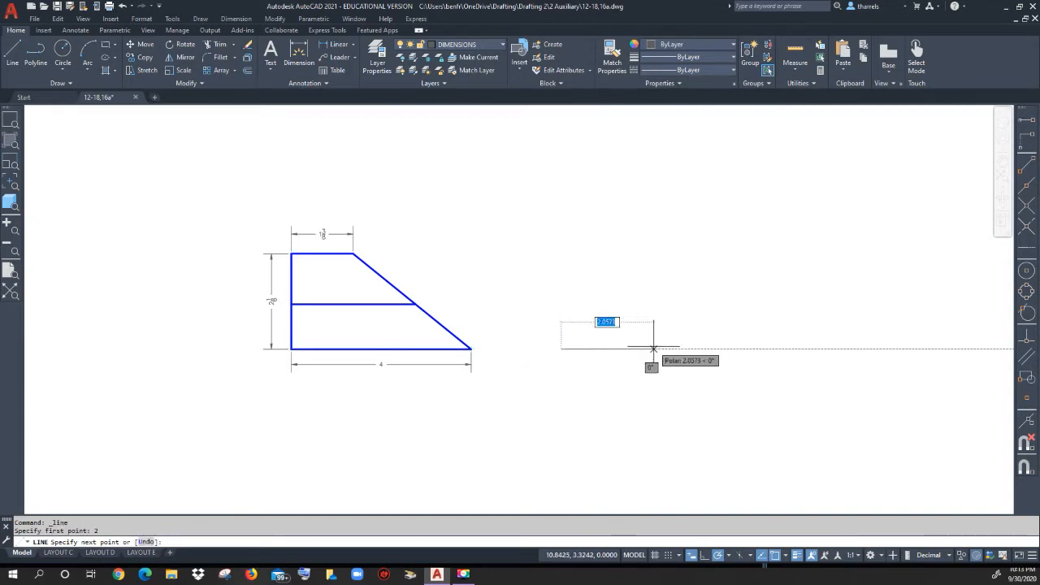
pyautogui.write('3')
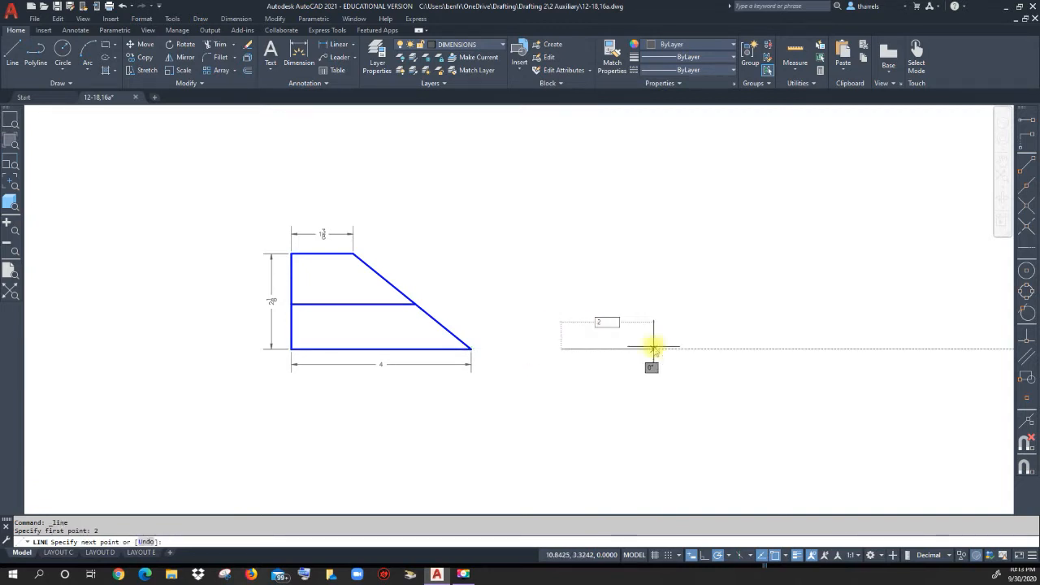
pyautogui.press('Return')
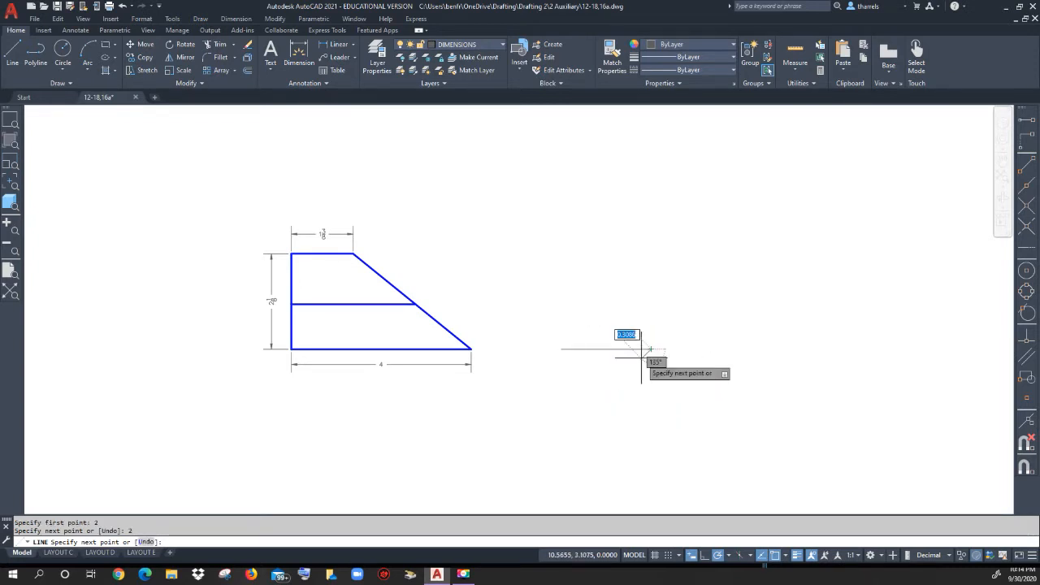
pyautogui.rightClick(618, 286)
pyautogui.click(660, 306)
# Step: Move the side view's base line to the OBJECT LINES layer and make that layer current
pyautogui.click(629, 370)
pyautogui.click(610, 333)
pyautogui.click(476, 43)
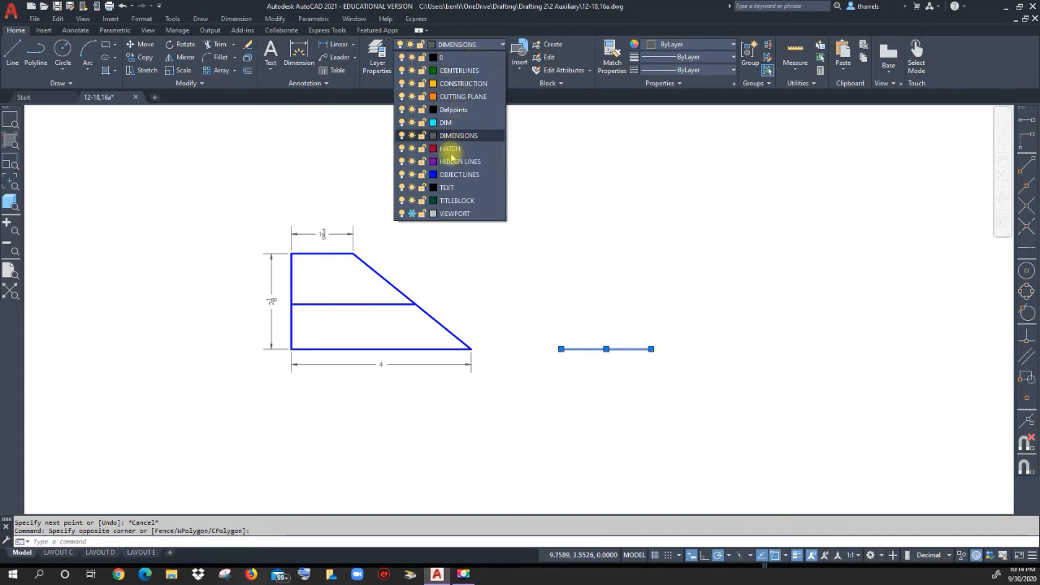
pyautogui.click(455, 173)
pyautogui.press('Escape')
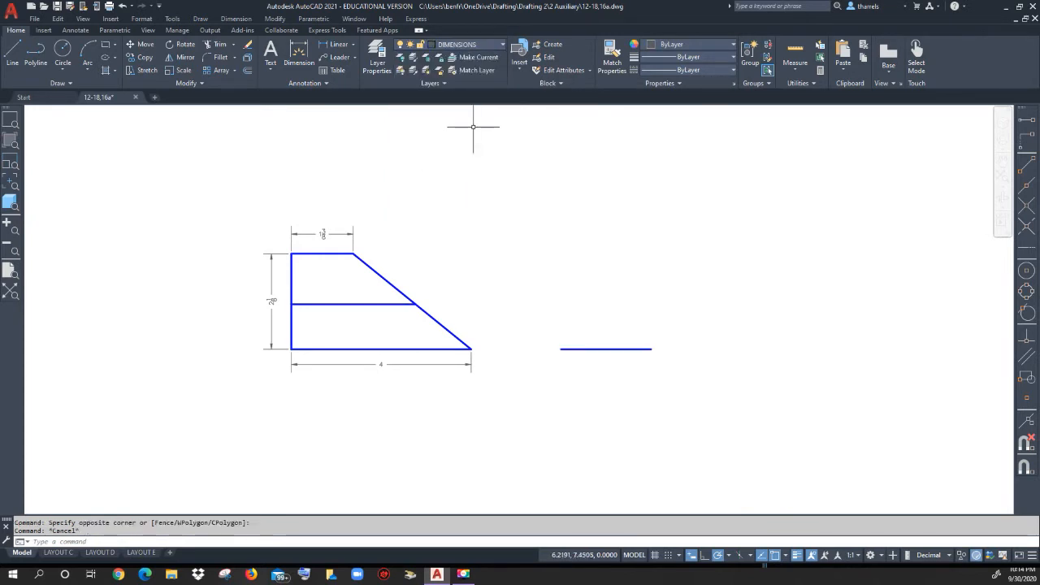
pyautogui.click(492, 44)
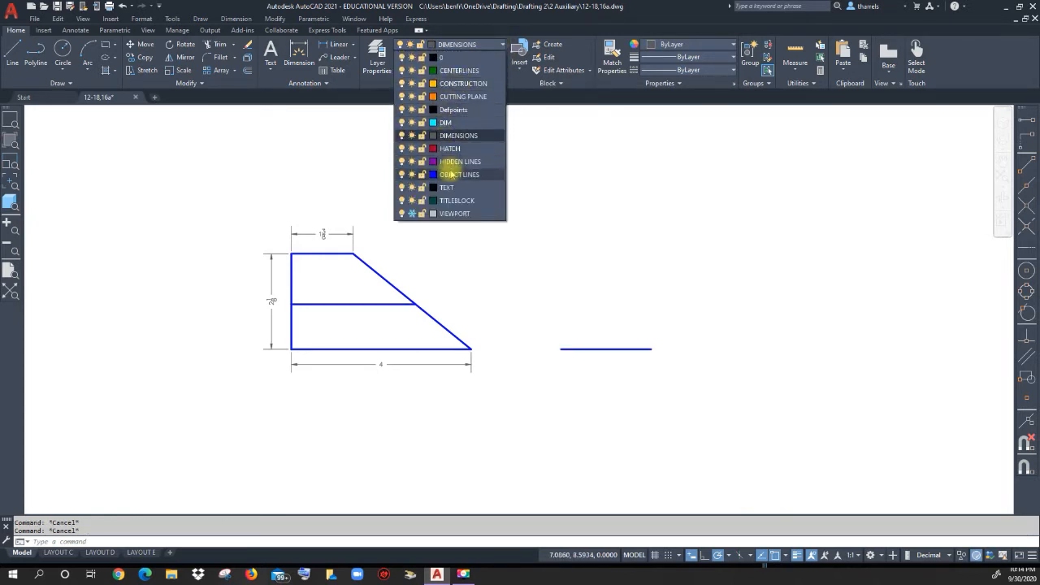
pyautogui.click(452, 177)
# Step: From the base line's left end, draw lines up to the front view's middle line level, 0.5 right, and up to its top edge level
pyautogui.click(12, 54)
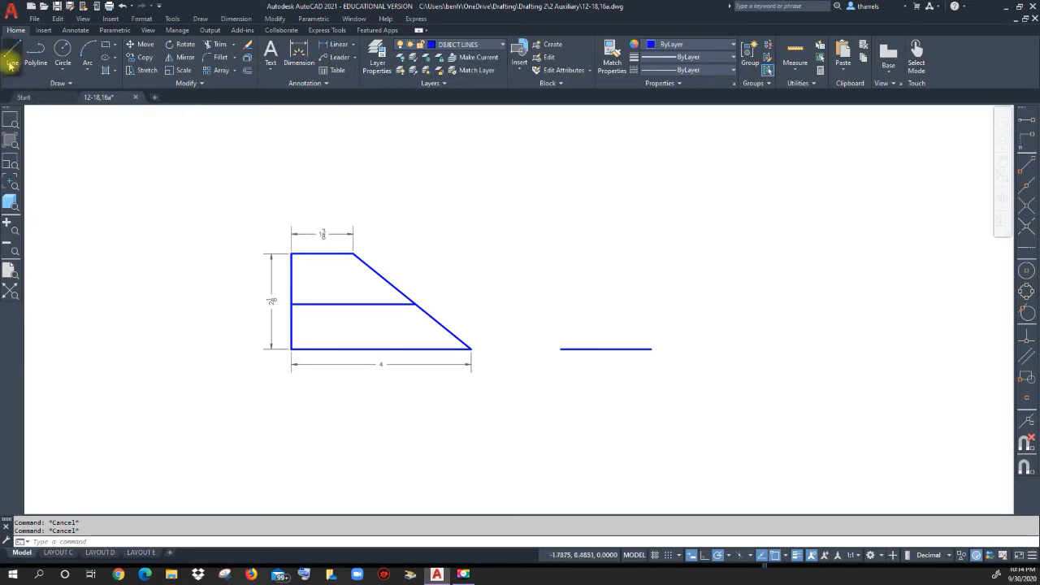
pyautogui.click(559, 349)
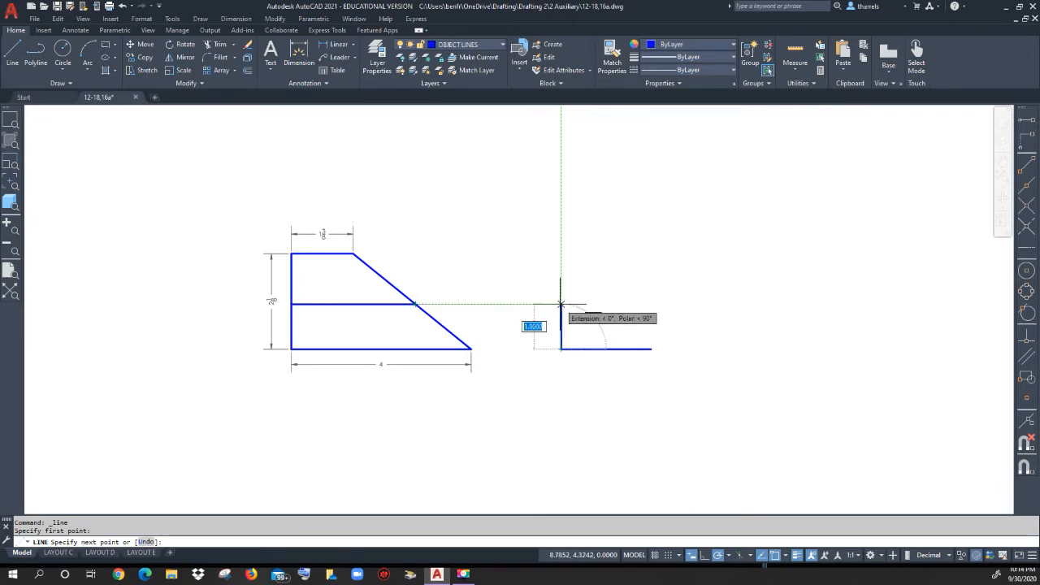
pyautogui.click(560, 304)
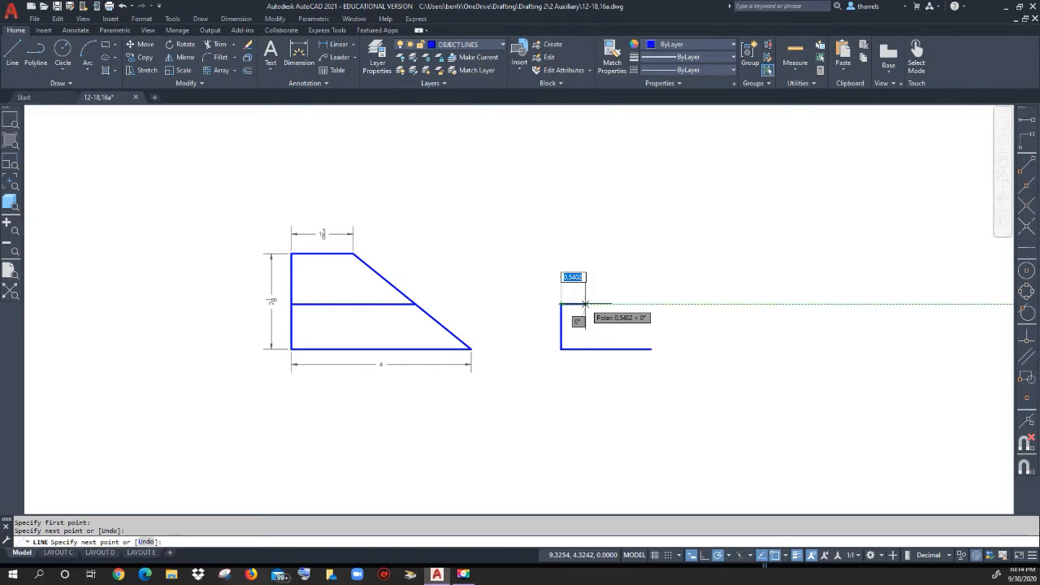
pyautogui.click(585, 304)
pyautogui.press('Return')
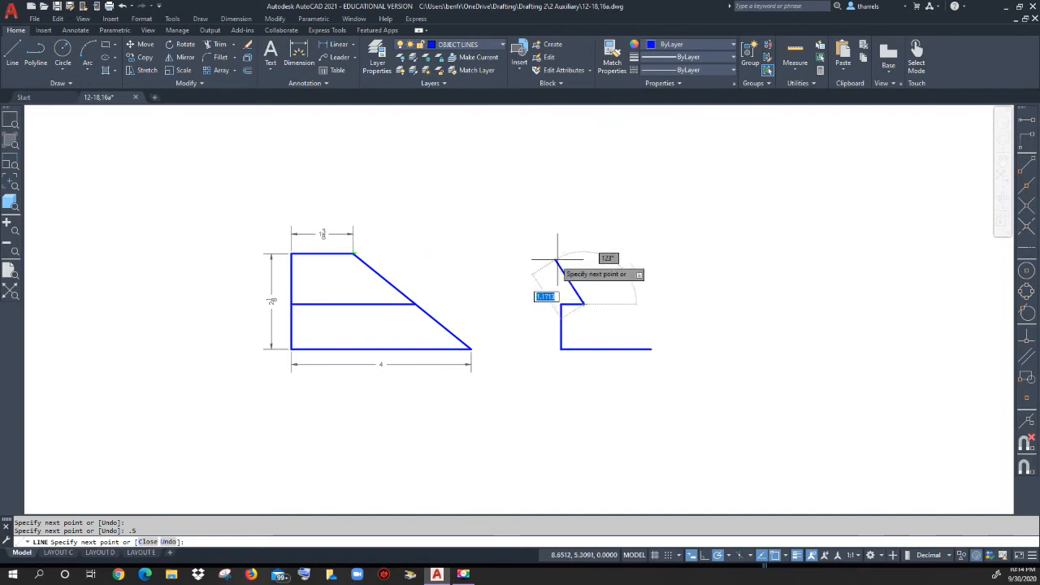
pyautogui.click(584, 254)
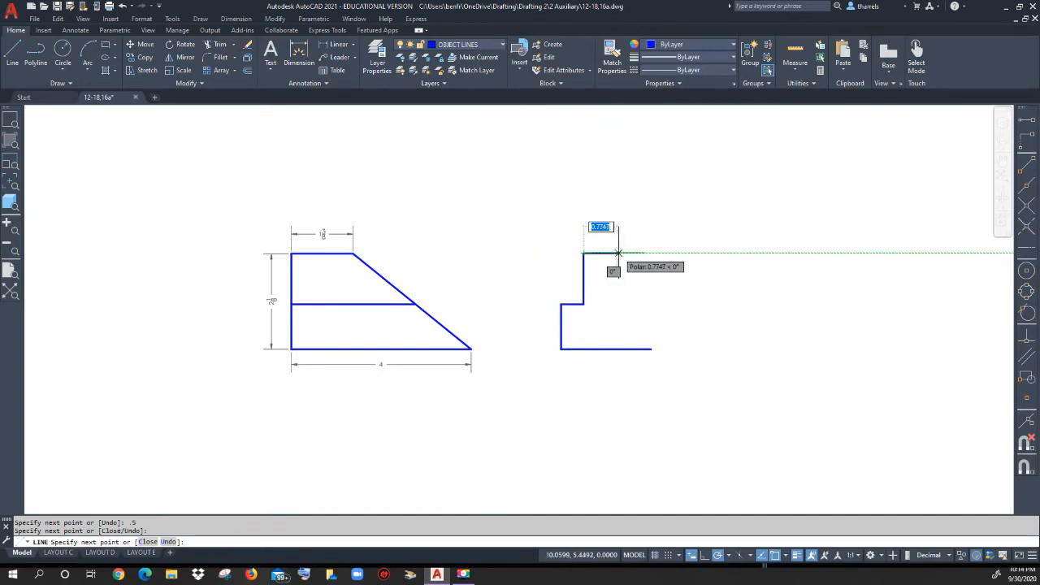
# Step: Complete the stepped side view with lines 1 unit right, down to shoulder level, 0.5 right, and down to the base line's right end
pyautogui.write('1')
pyautogui.press('Return')
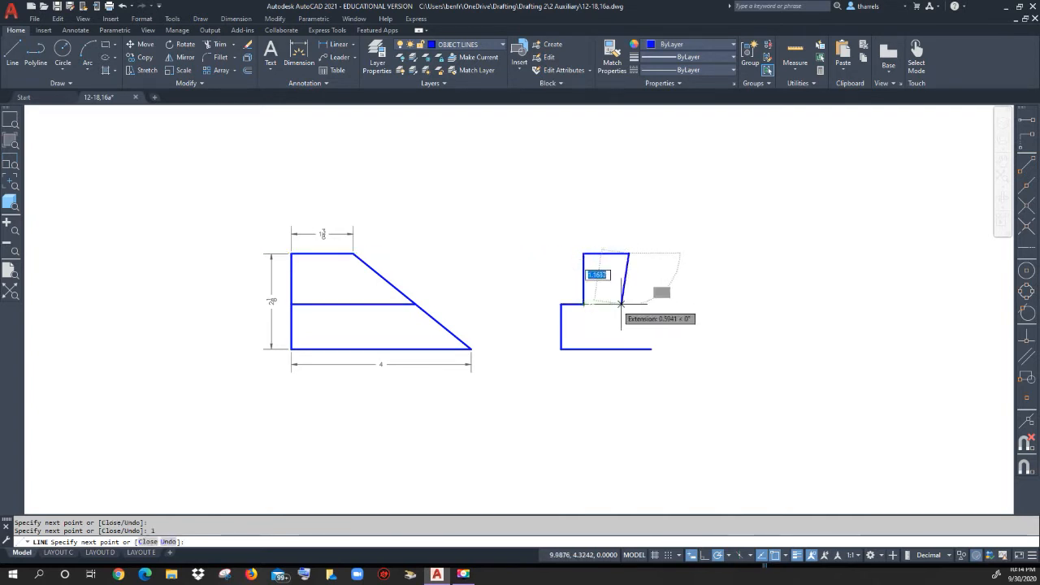
pyautogui.click(629, 304)
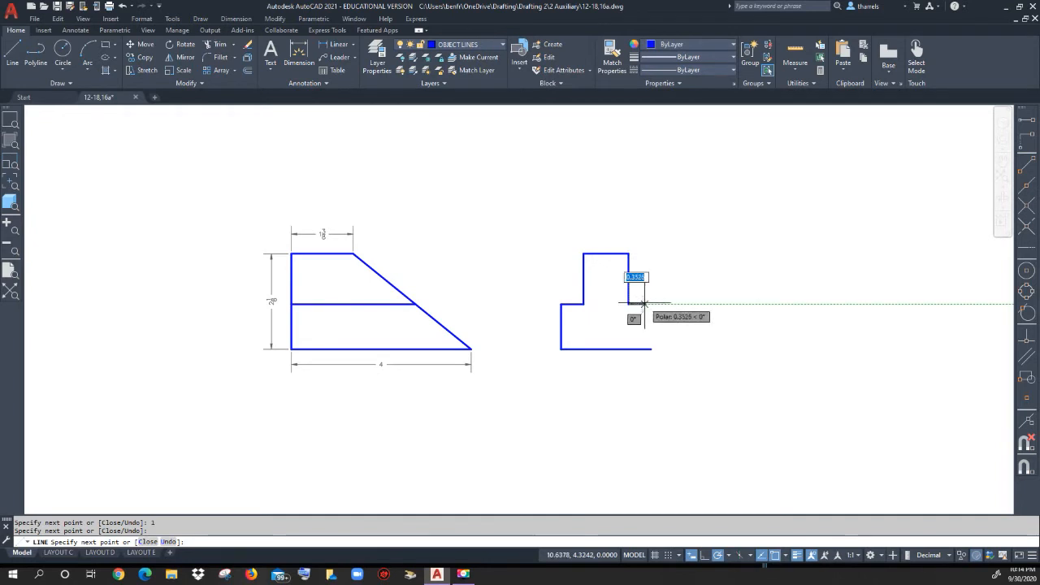
pyautogui.write('.5')
pyautogui.press('Return')
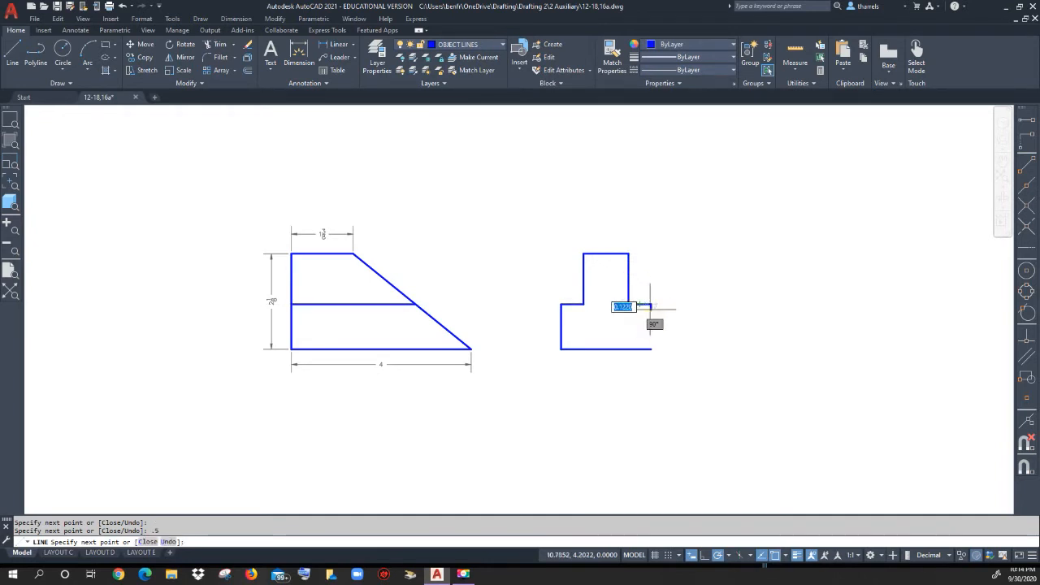
pyautogui.click(651, 349)
pyautogui.rightClick(692, 278)
pyautogui.click(718, 296)
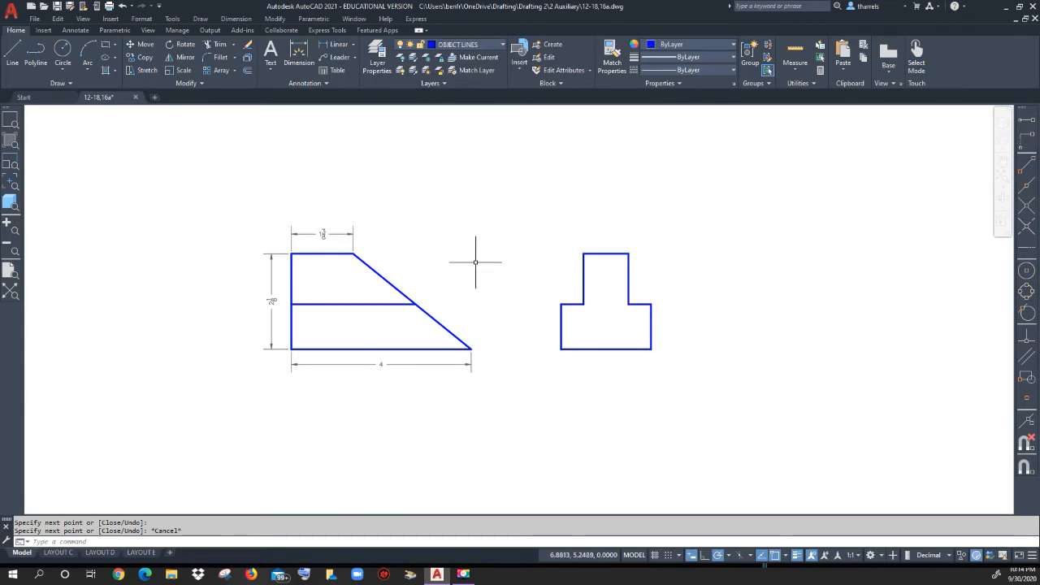
# Step: Offset the front view's slanted edge 1 unit outward, then offset that copy another 2 units outward
pyautogui.click(247, 70)
pyautogui.write('1')
pyautogui.press('Return')
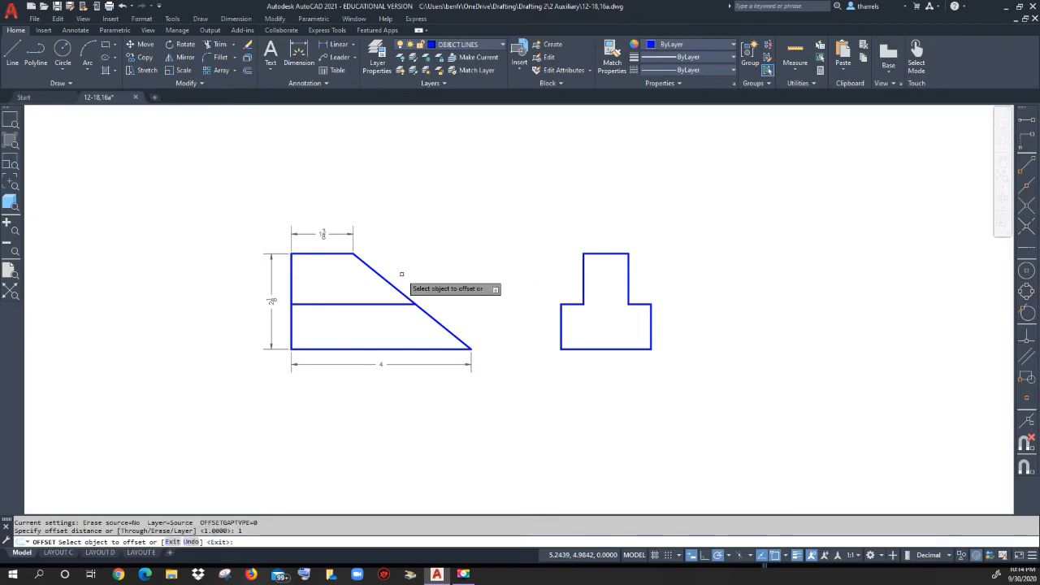
pyautogui.click(395, 287)
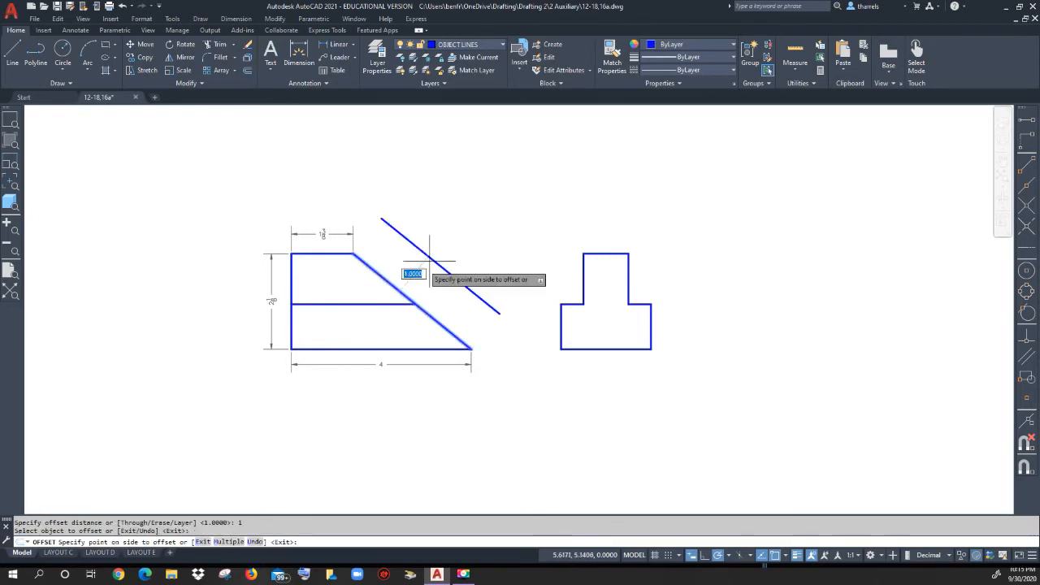
pyautogui.click(453, 255)
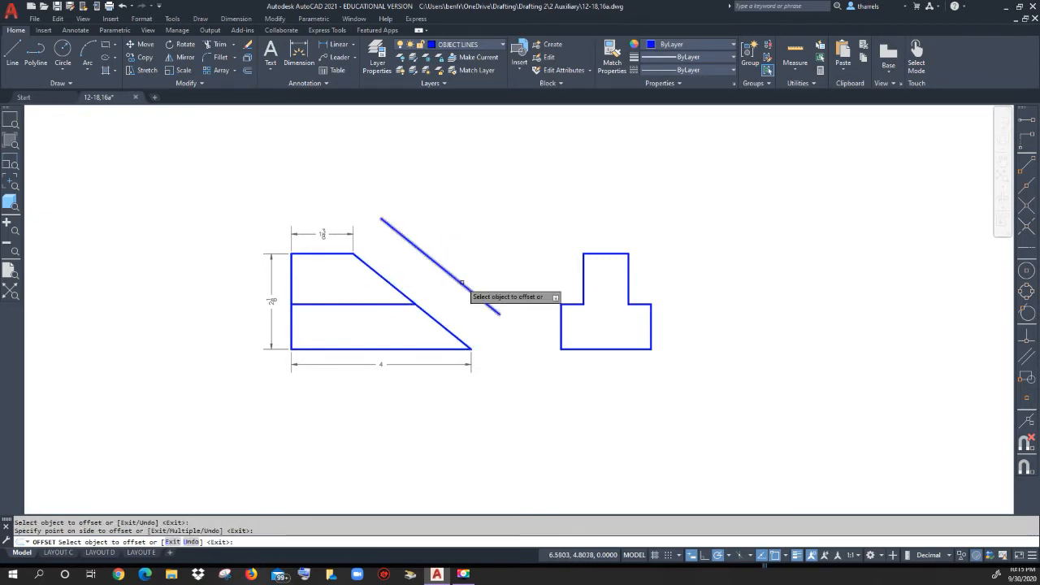
pyautogui.click(462, 281)
pyautogui.click(512, 242)
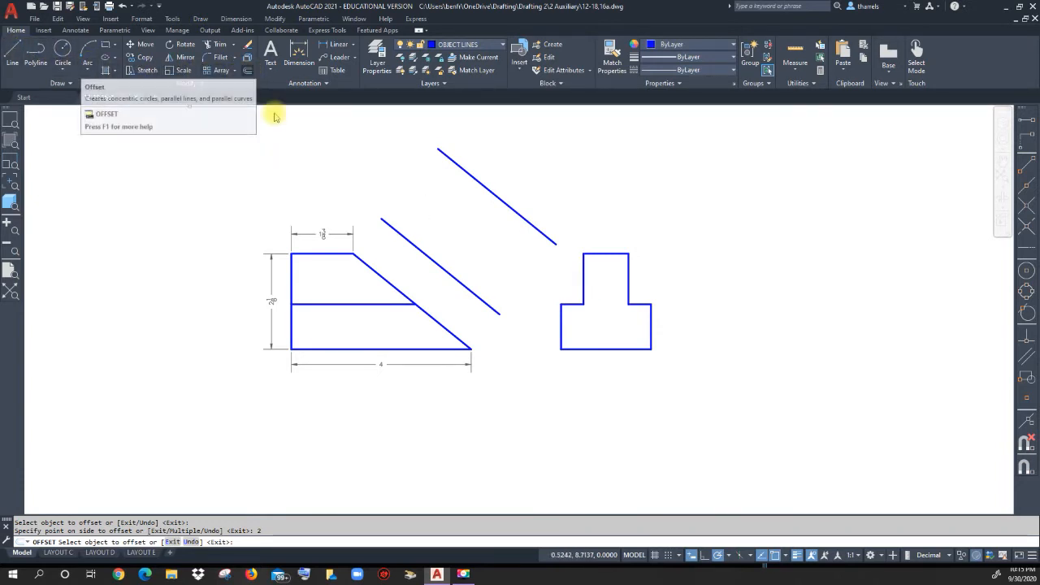
# Step: Offset the near auxiliary line 0.5 outward and the far auxiliary line 0.5 inward
pyautogui.click(458, 280)
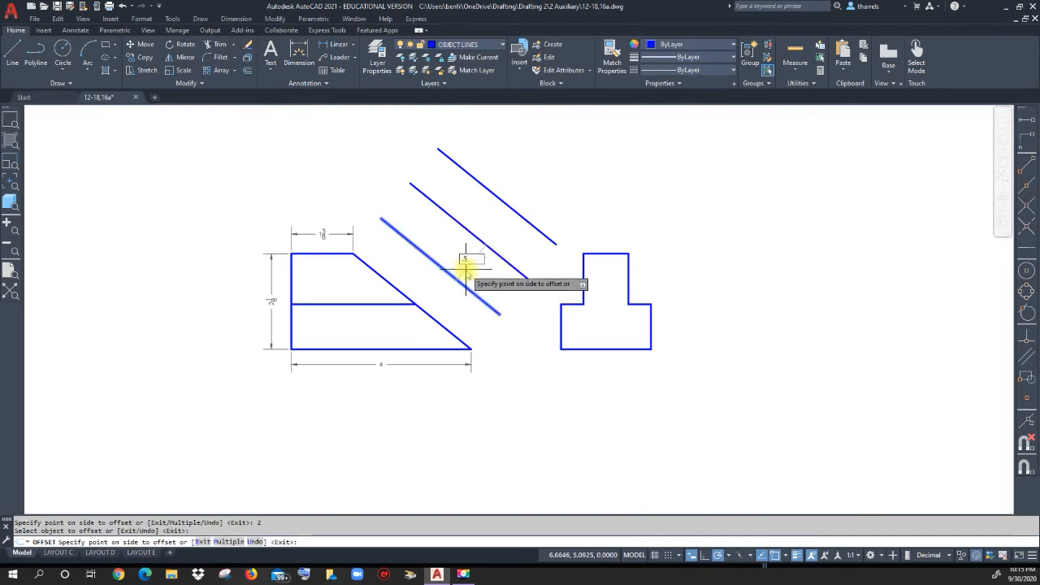
pyautogui.write('.5')
pyautogui.press('Return')
pyautogui.click(520, 214)
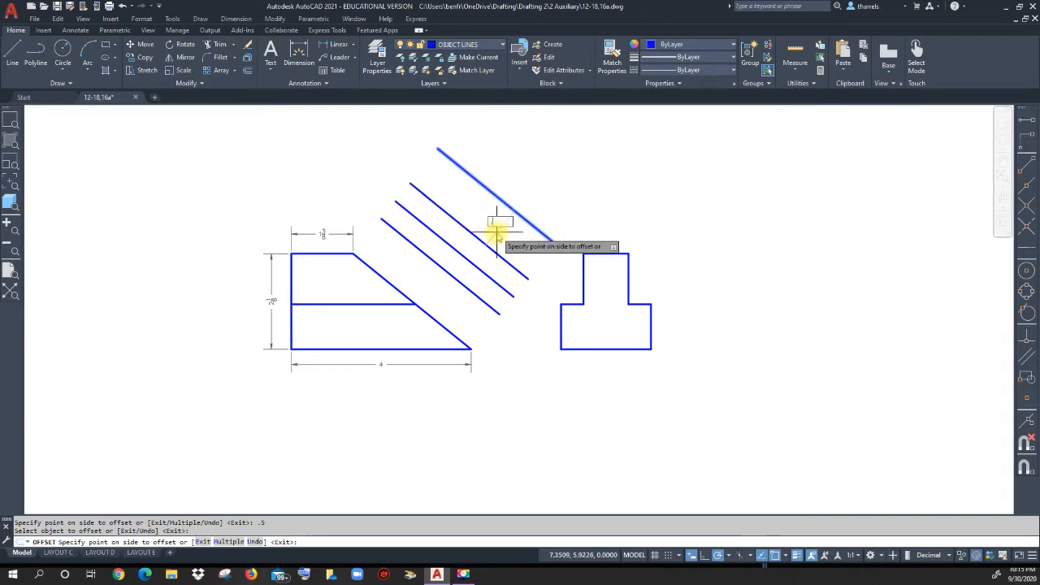
pyautogui.click(497, 232)
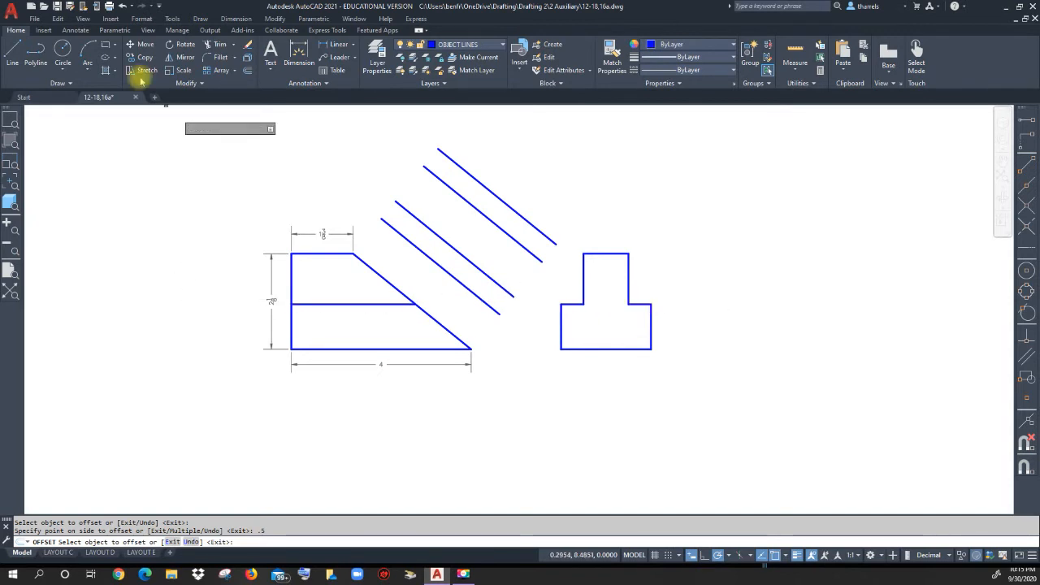
# Step: Close both ends of the auxiliary view with lines joining the endpoints of the two outermost parallel lines
pyautogui.click(12, 49)
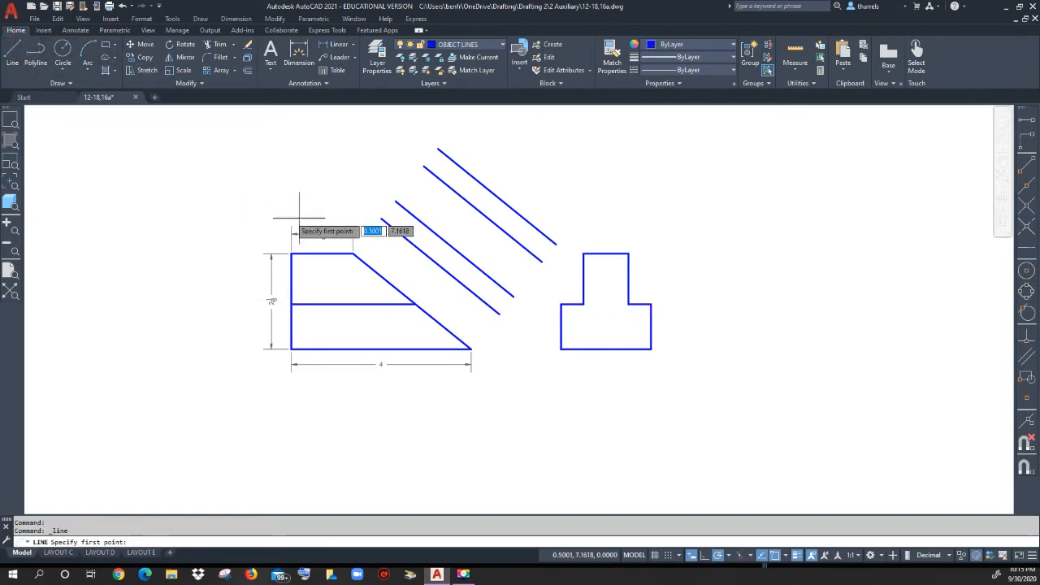
pyautogui.click(382, 218)
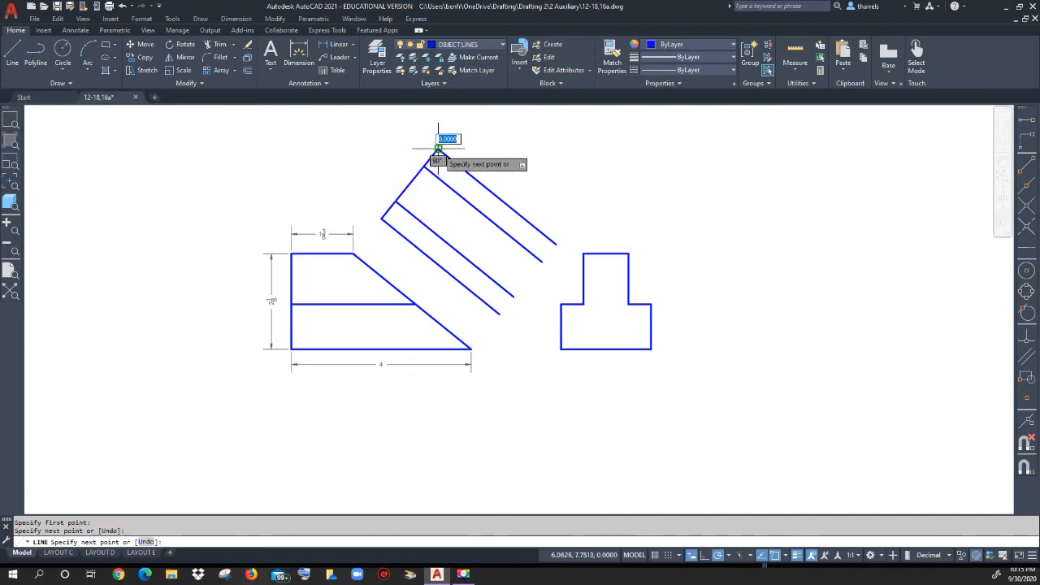
pyautogui.press('Escape')
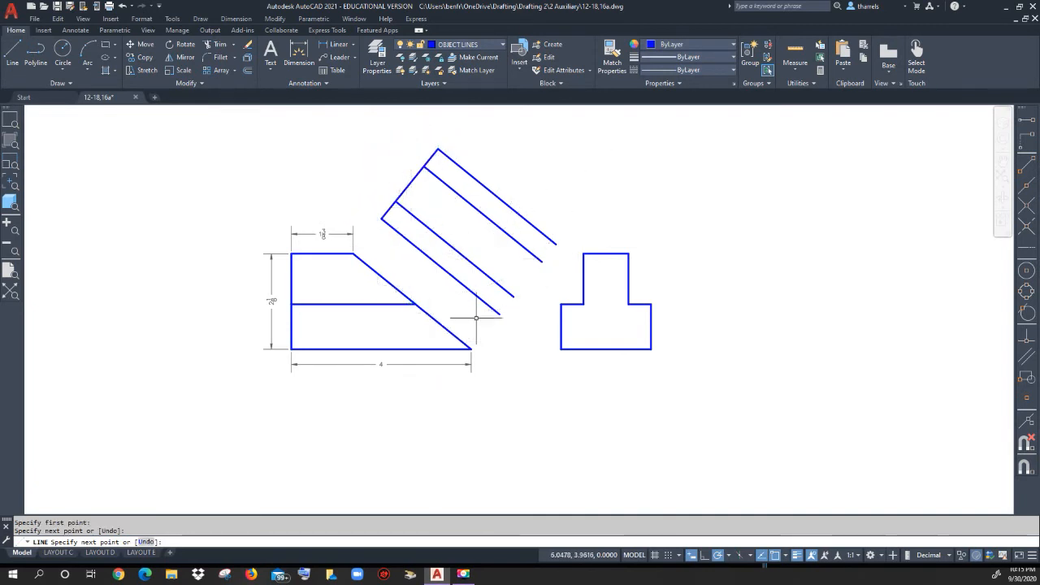
pyautogui.press('Return')
pyautogui.click(501, 315)
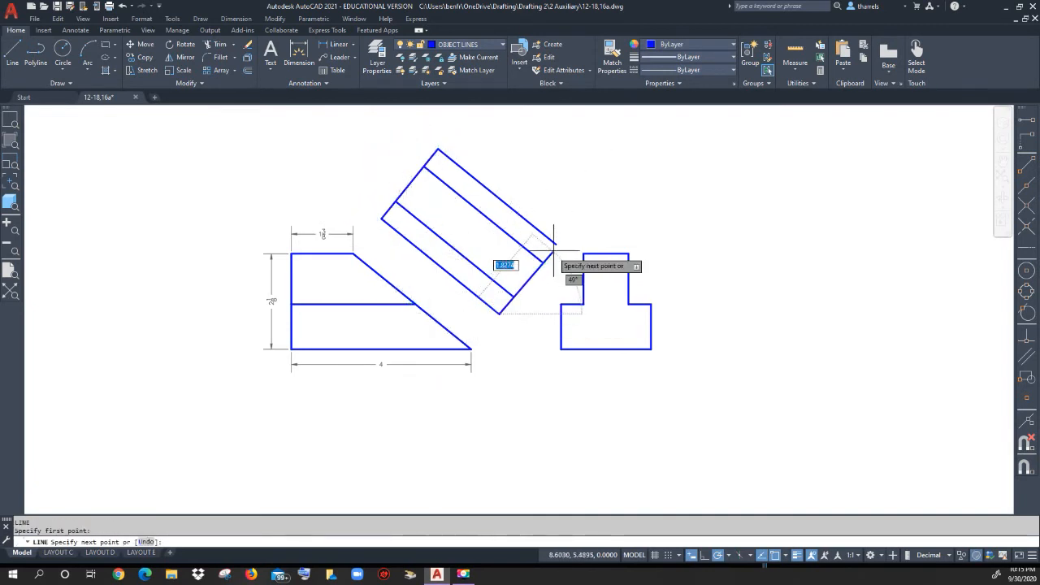
pyautogui.click(555, 244)
pyautogui.press('Return')
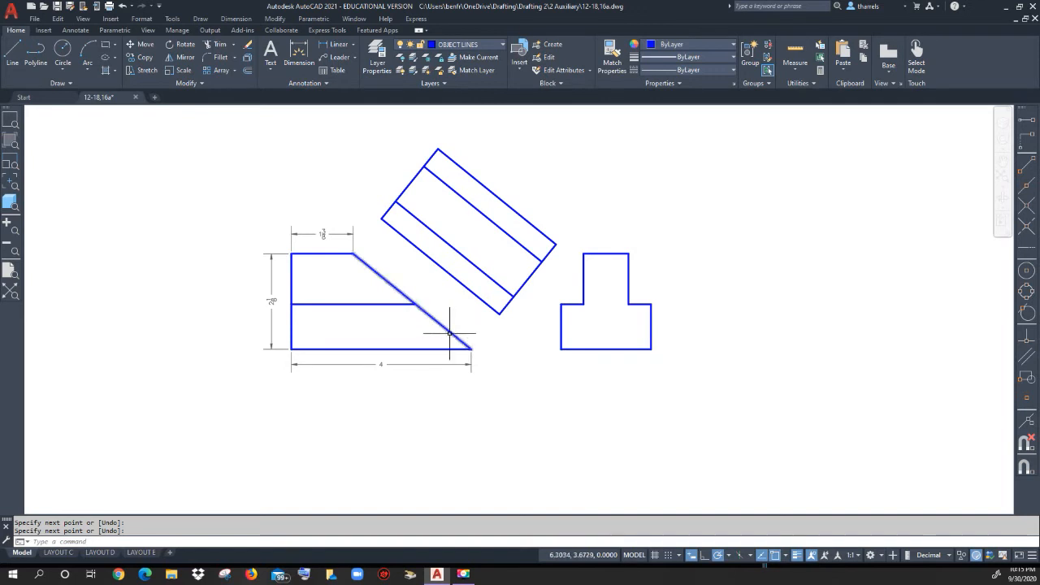
# Step: Draw a projection line from the shoulder line's end on the front view's slanted edge, perpendicular to the farthest auxiliary line
pyautogui.click(12, 54)
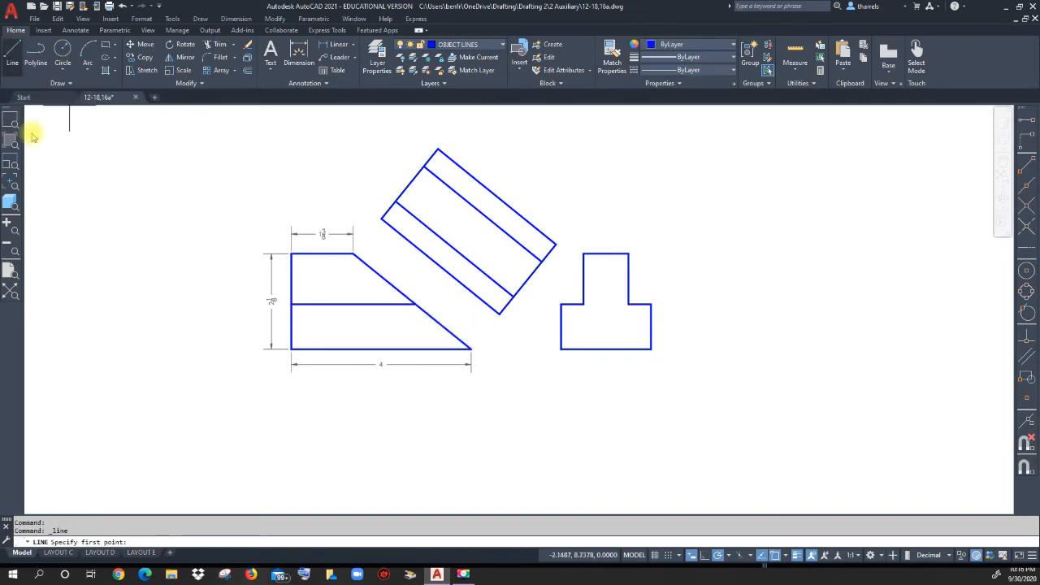
pyautogui.click(416, 303)
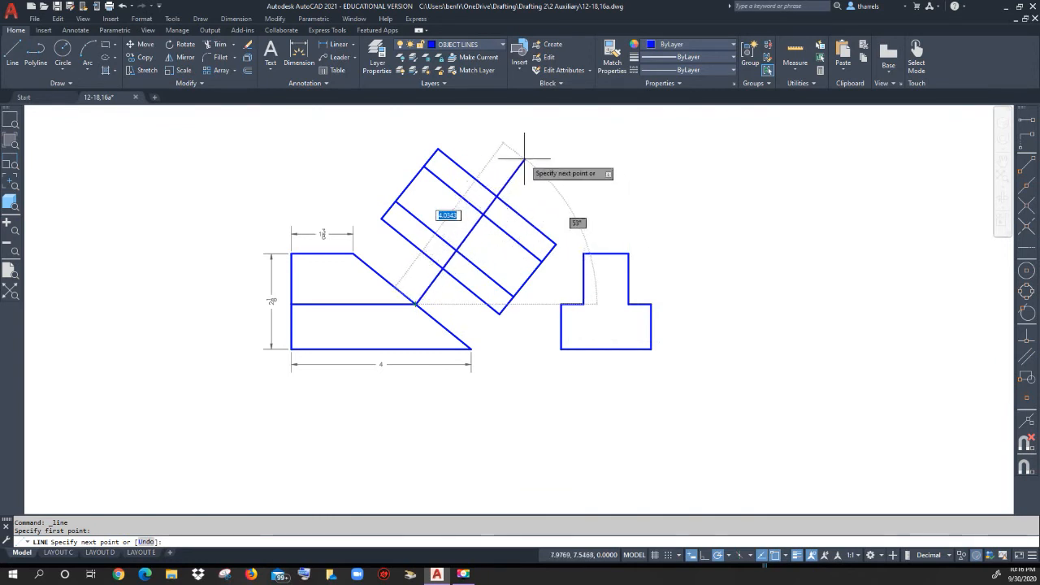
pyautogui.click(1028, 342)
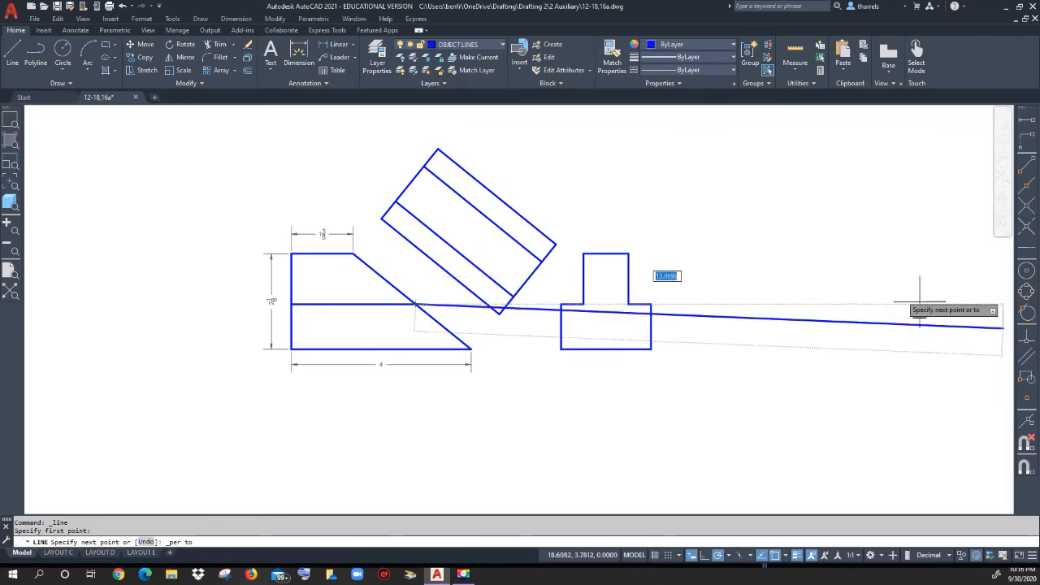
pyautogui.click(496, 199)
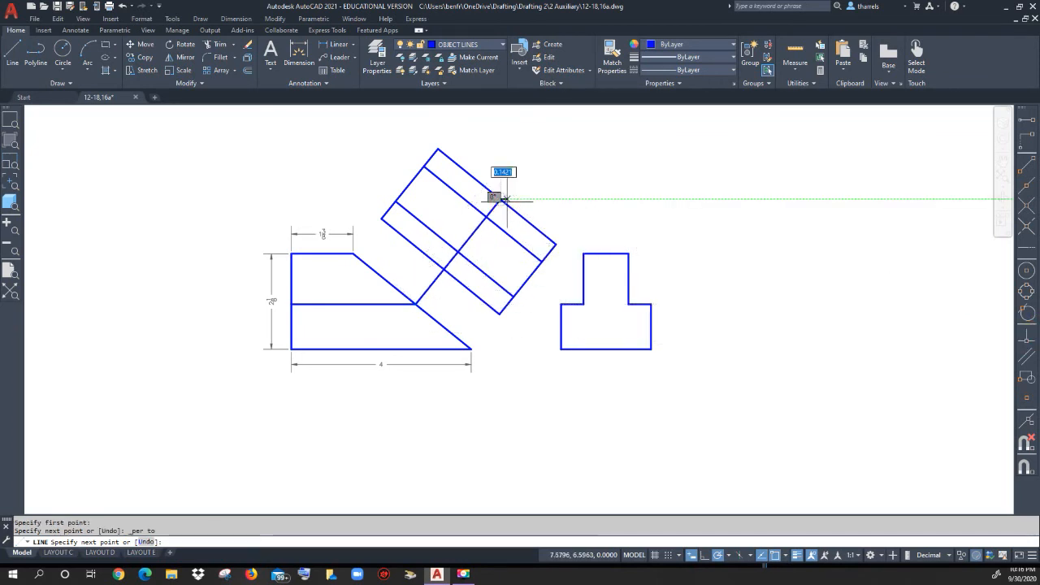
pyautogui.rightClick(551, 193)
pyautogui.click(582, 193)
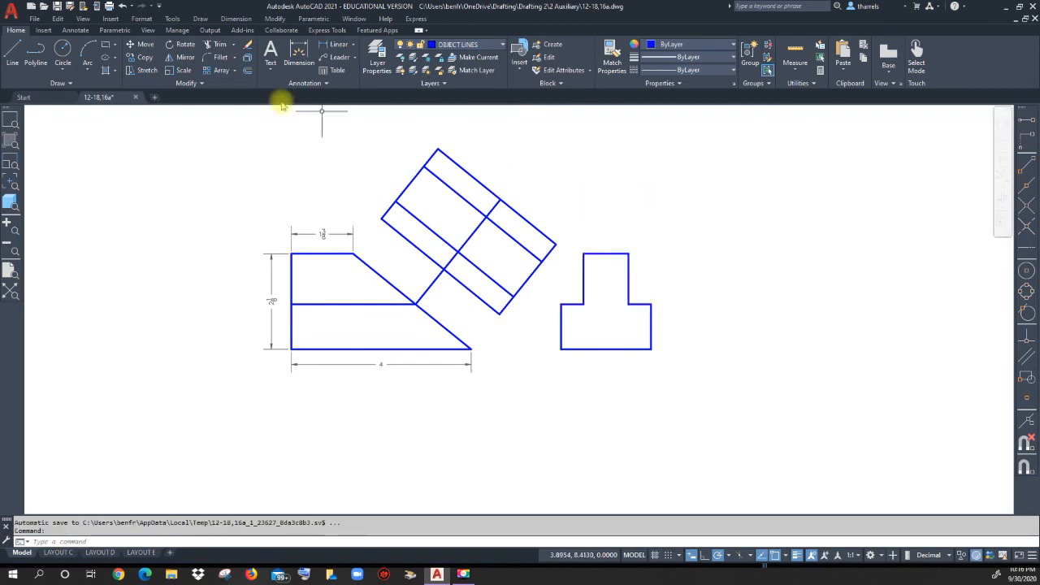
# Step: Trim the projection line and the surplus outer strips and inner segments of the auxiliary view to leave a stepped T-shaped outline
pyautogui.click(215, 44)
pyautogui.click(388, 210)
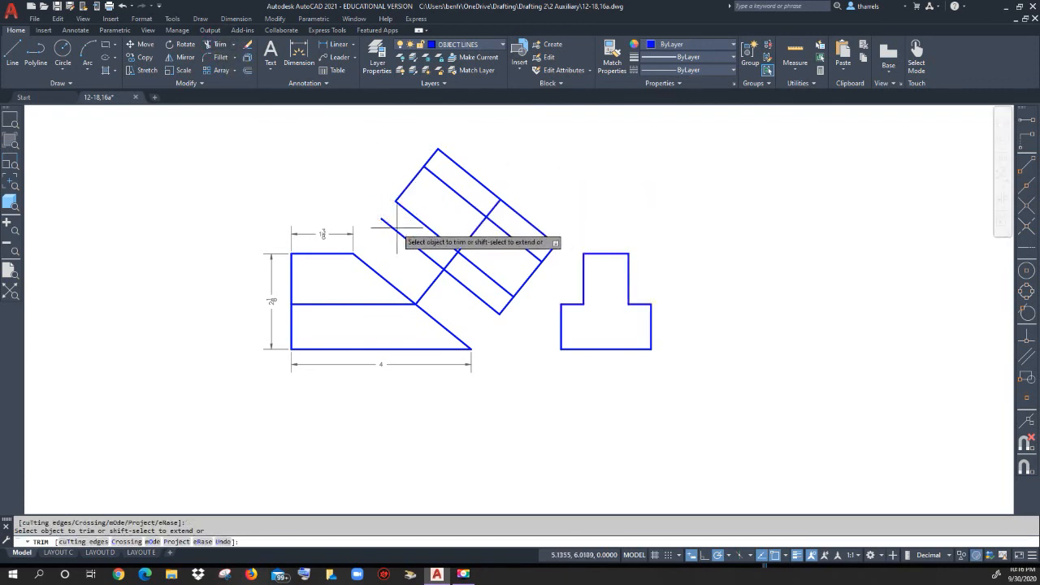
pyautogui.click(432, 283)
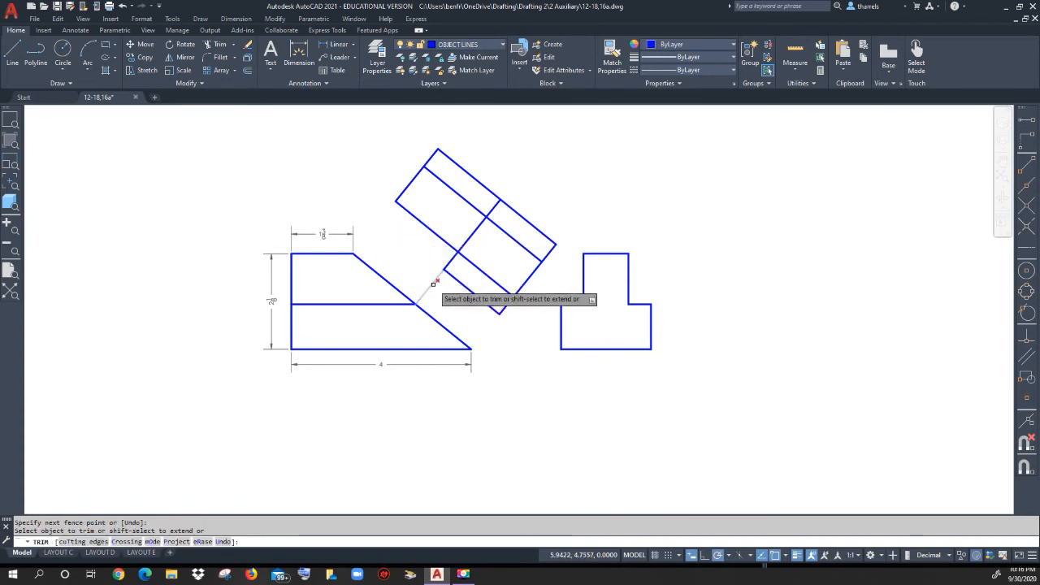
pyautogui.click(498, 284)
pyautogui.click(473, 235)
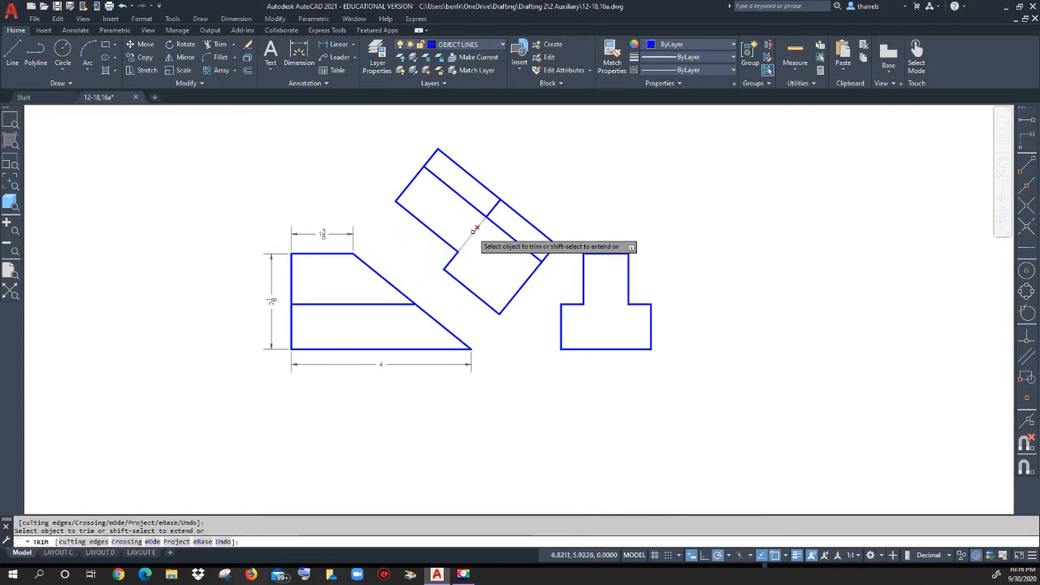
pyautogui.click(507, 233)
pyautogui.click(484, 187)
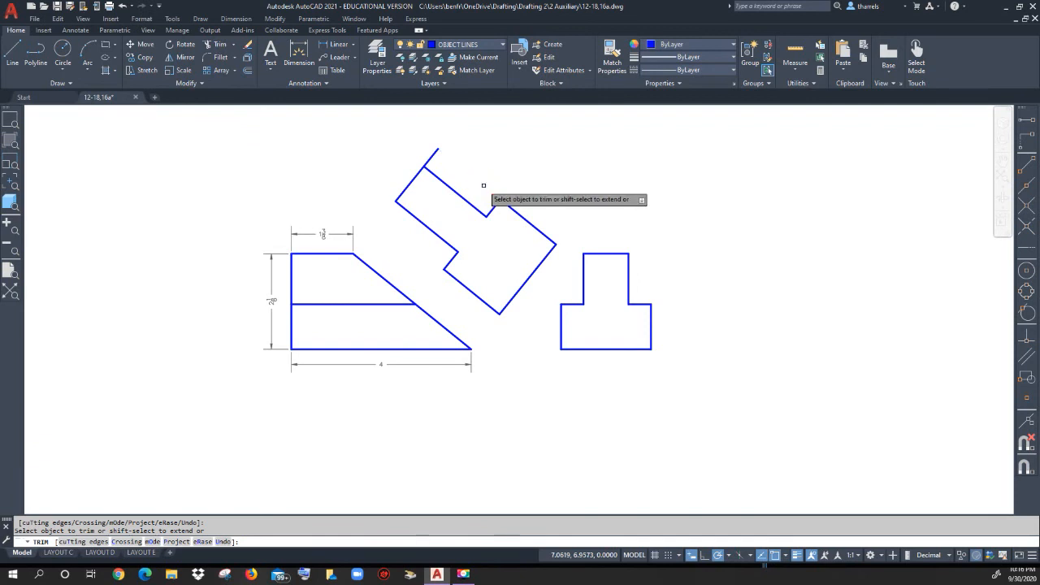
pyautogui.click(431, 158)
pyautogui.rightClick(572, 182)
pyautogui.click(592, 194)
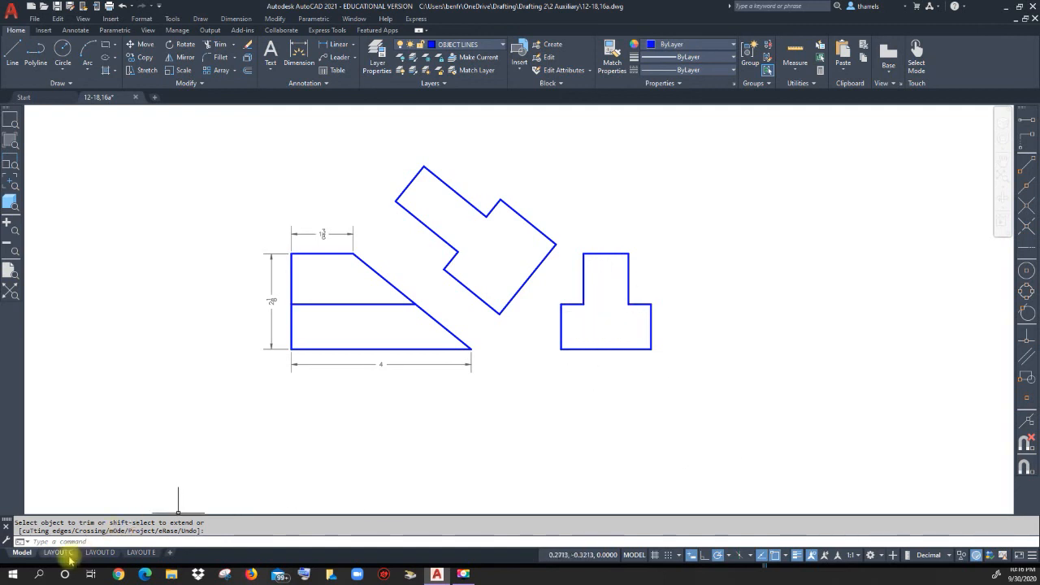
pyautogui.moveTo(70, 556)
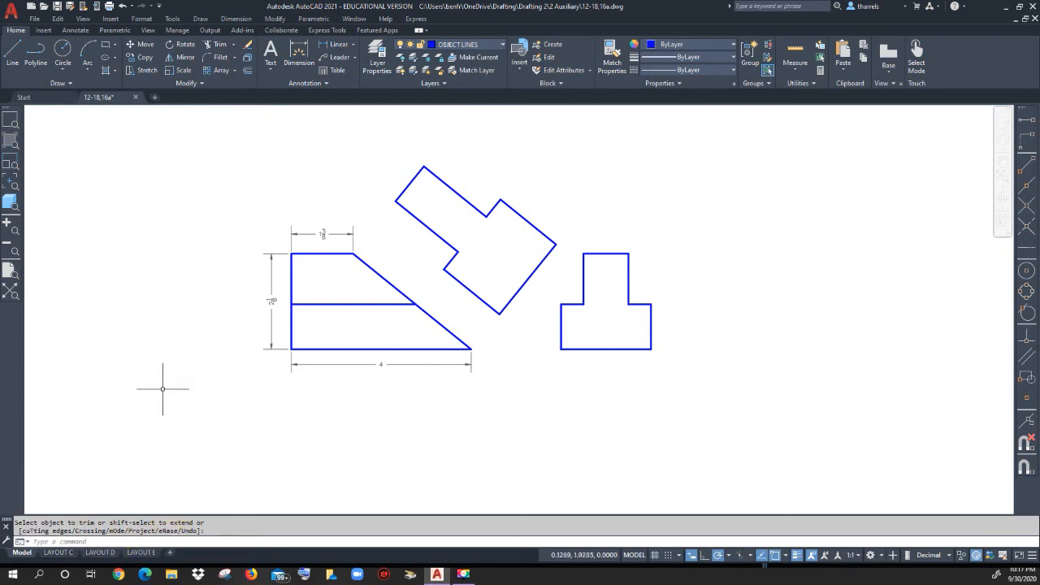
pyautogui.click(465, 574)
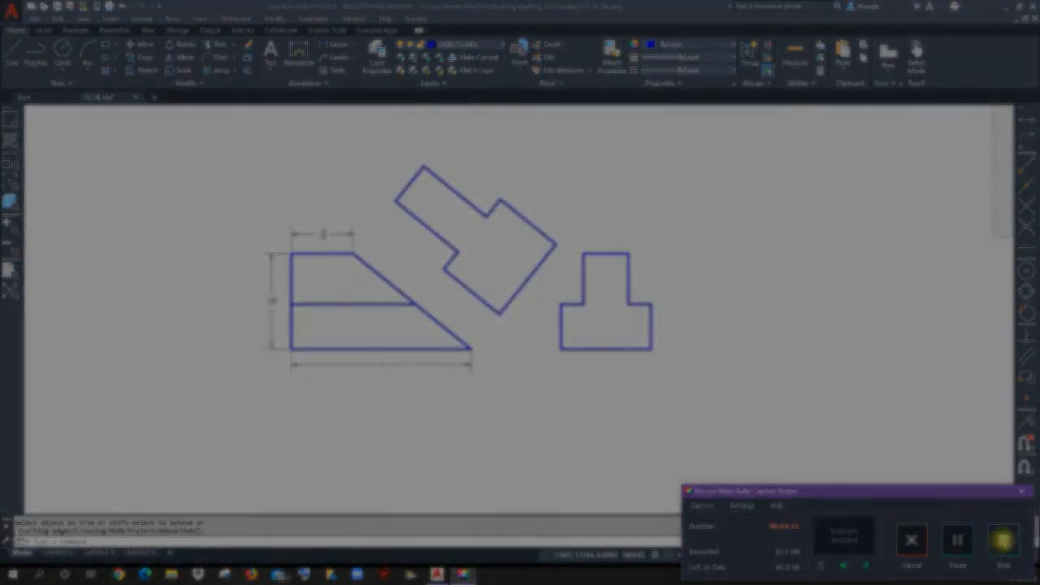